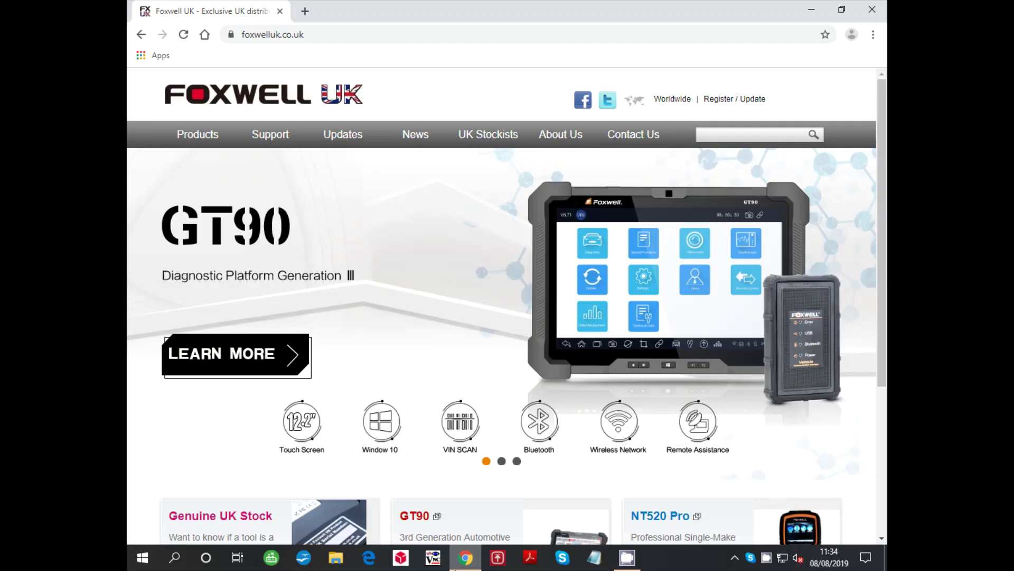
- Select NT680 Series Scan Tools on the Software Updates page and scroll to its update instructions
{"action": "left_click", "coordinate": [343, 143]}
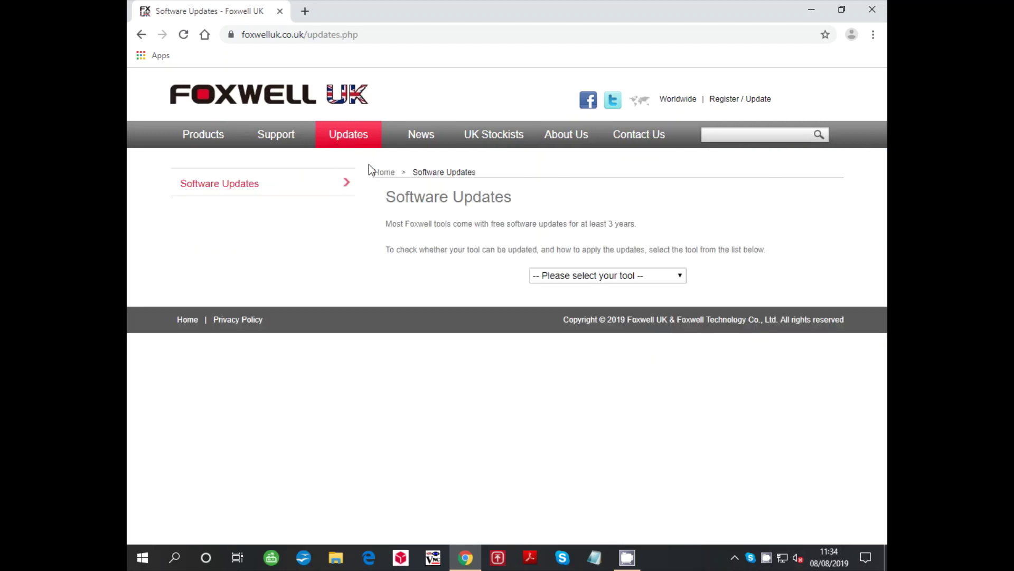
{"action": "left_click", "coordinate": [547, 275]}
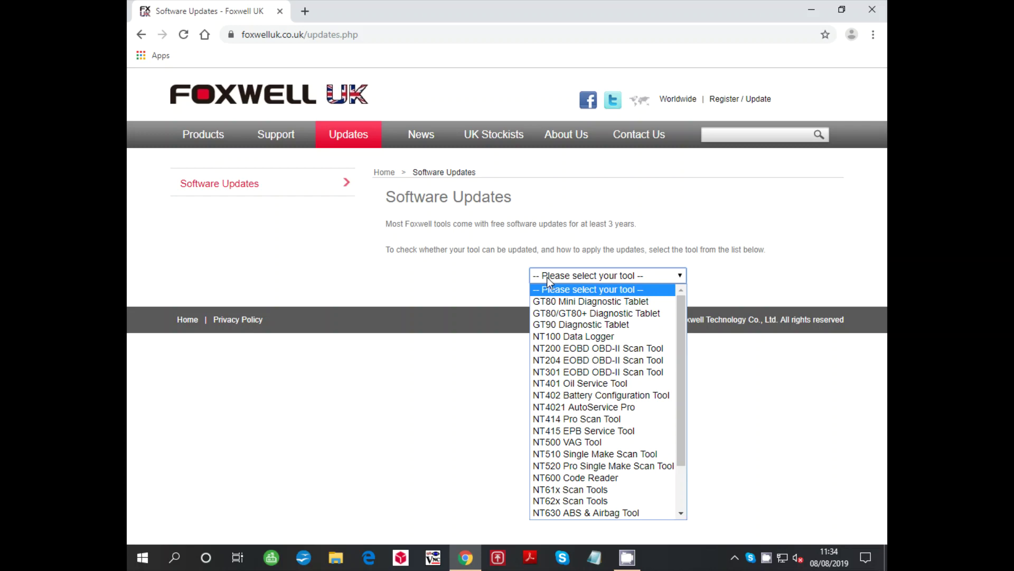
{"action": "scroll", "coordinate": [558, 480], "scroll_direction": "down", "scroll_amount": 2}
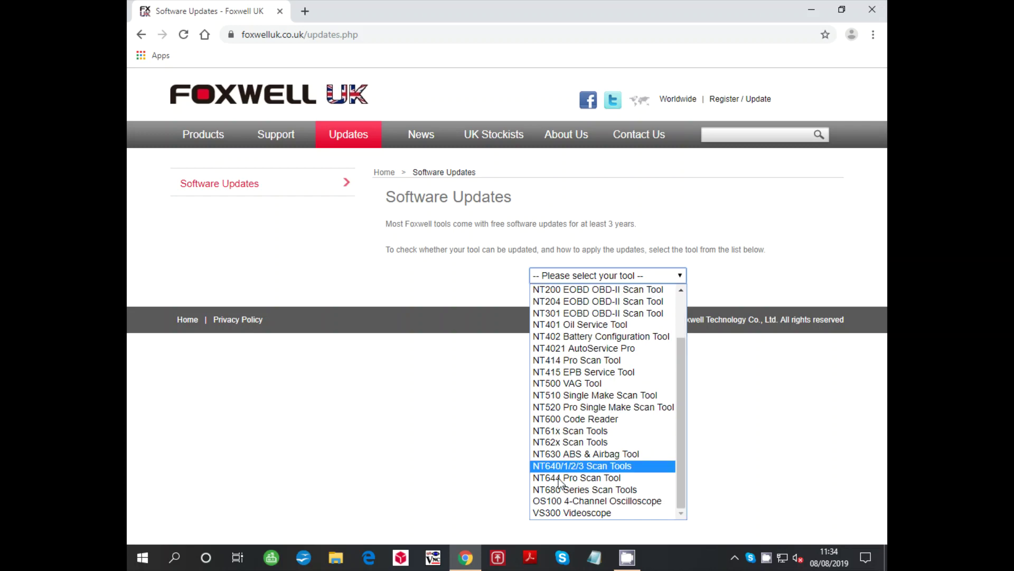
{"action": "left_click", "coordinate": [560, 489]}
{"action": "scroll", "coordinate": [562, 400], "scroll_direction": "down", "scroll_amount": 3}
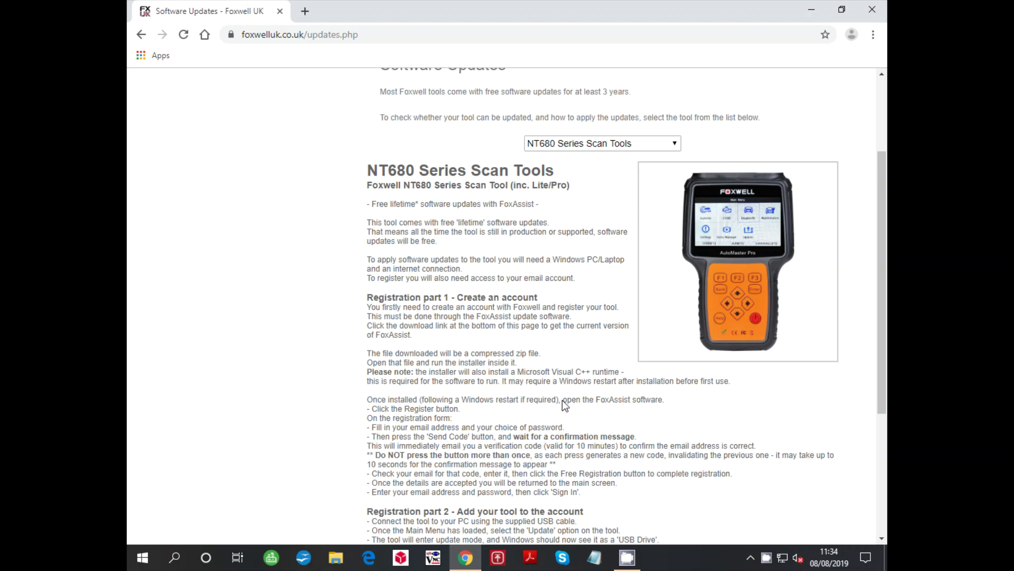
{"action": "scroll", "coordinate": [562, 401], "scroll_direction": "down", "scroll_amount": 4}
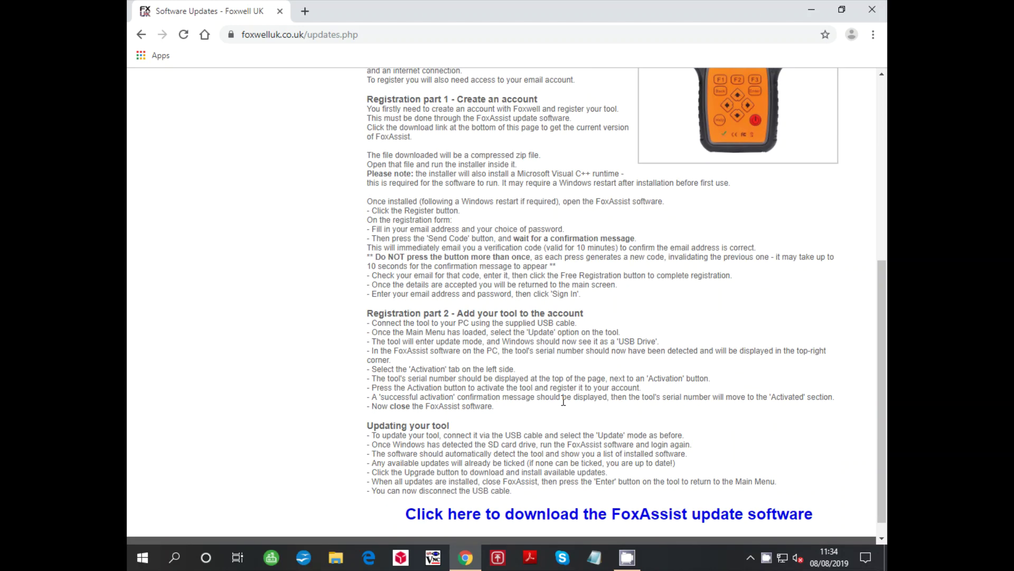
- Download the FoxAssist installer foxassist100007.zip and save it to the Downloads folder
{"action": "left_click", "coordinate": [543, 499]}
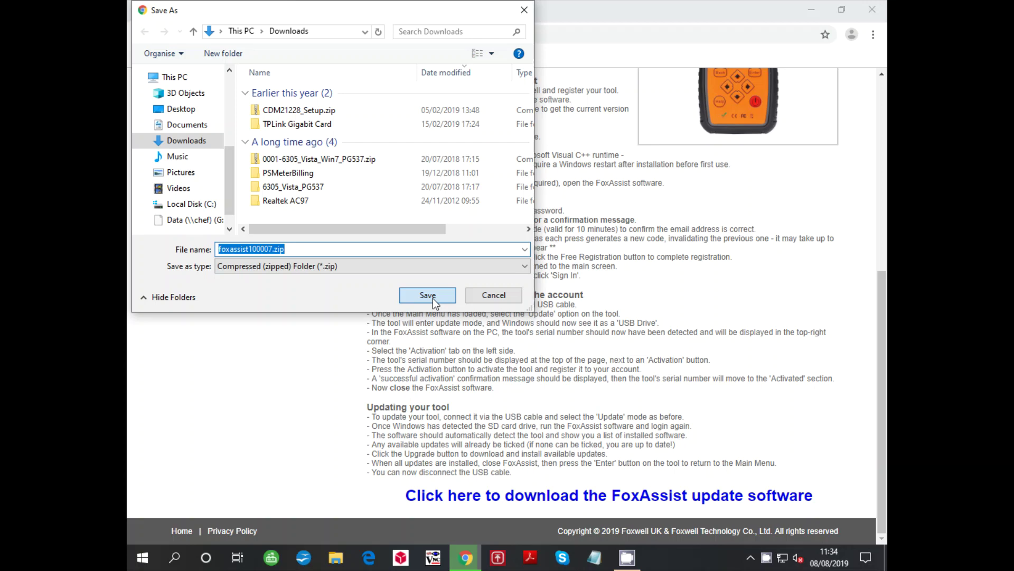
{"action": "left_click", "coordinate": [433, 298]}
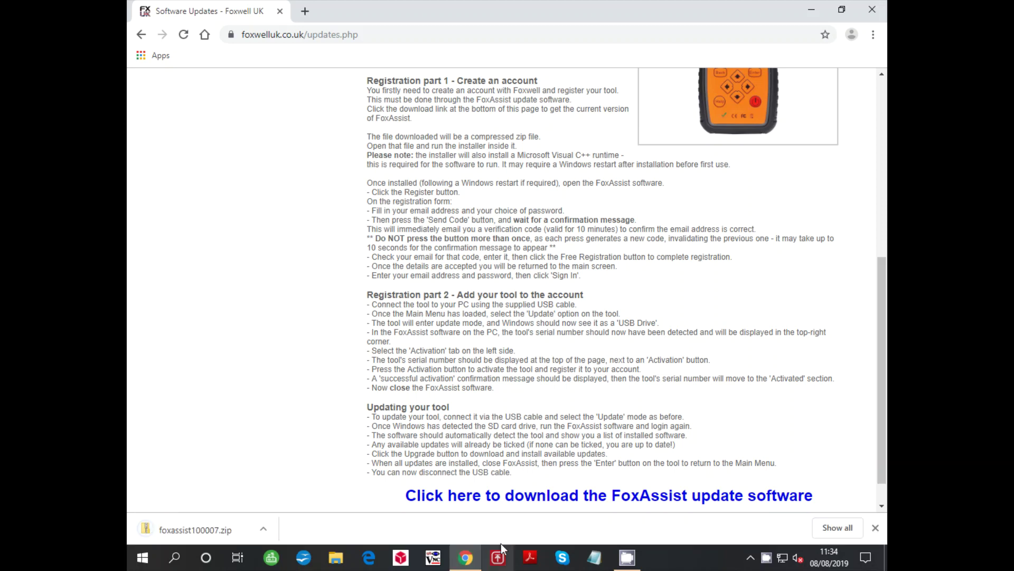
- Run FoxAssistSetup_V1.00.007.exe from inside foxassist100007.zip, then return to Chrome
{"action": "left_click", "coordinate": [226, 523]}
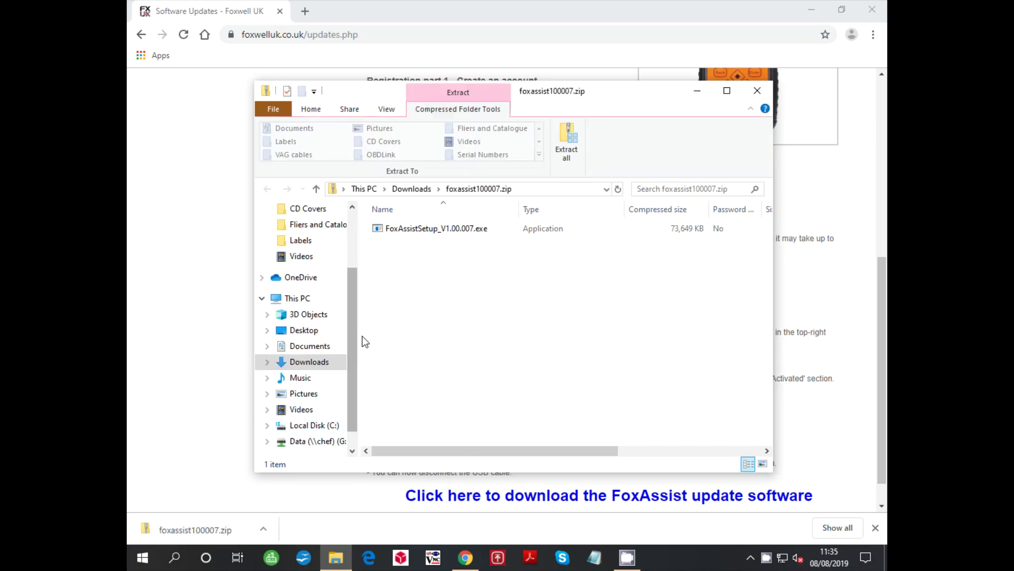
{"action": "left_click", "coordinate": [440, 228]}
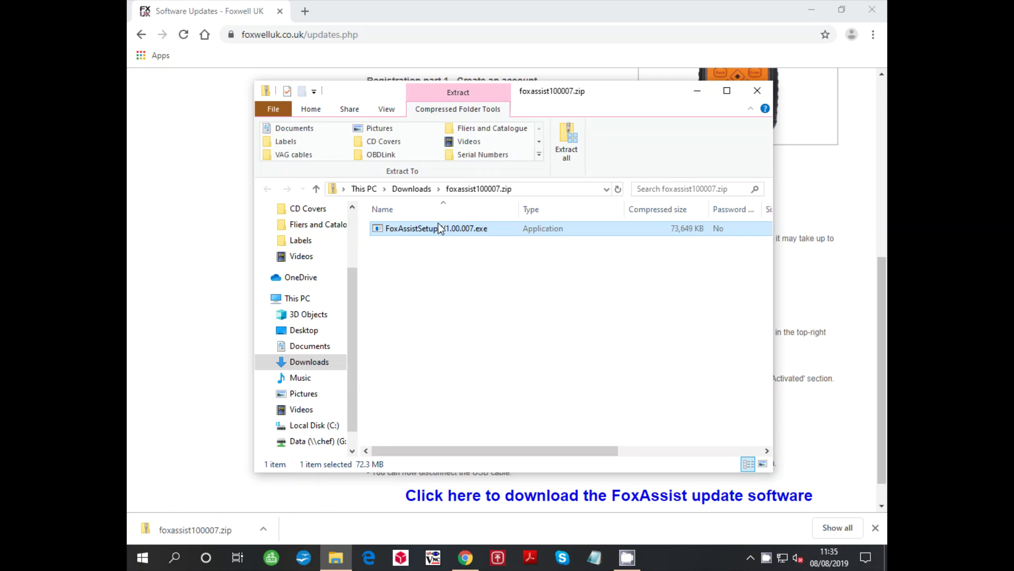
{"action": "double_click", "coordinate": [440, 228]}
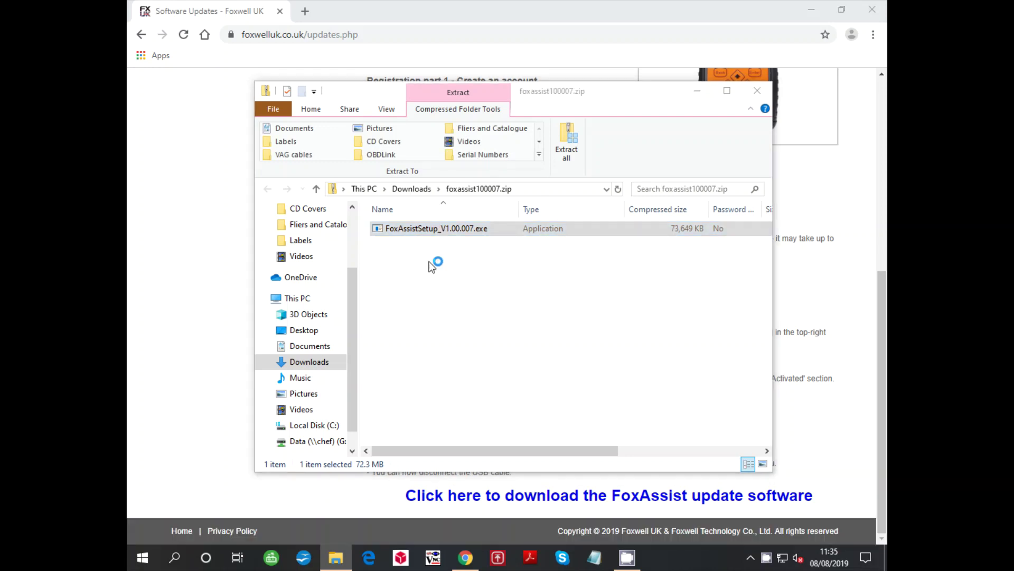
{"action": "left_click", "coordinate": [876, 10]}
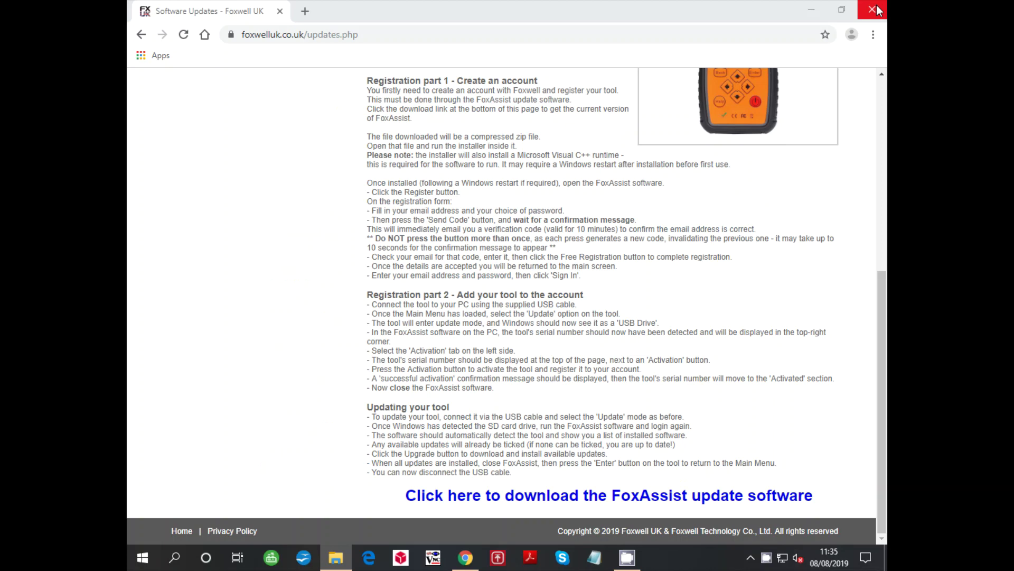
- Close Chrome and let the FoxAssist installer run past the SmartScreen warning
{"action": "left_click", "coordinate": [875, 9]}
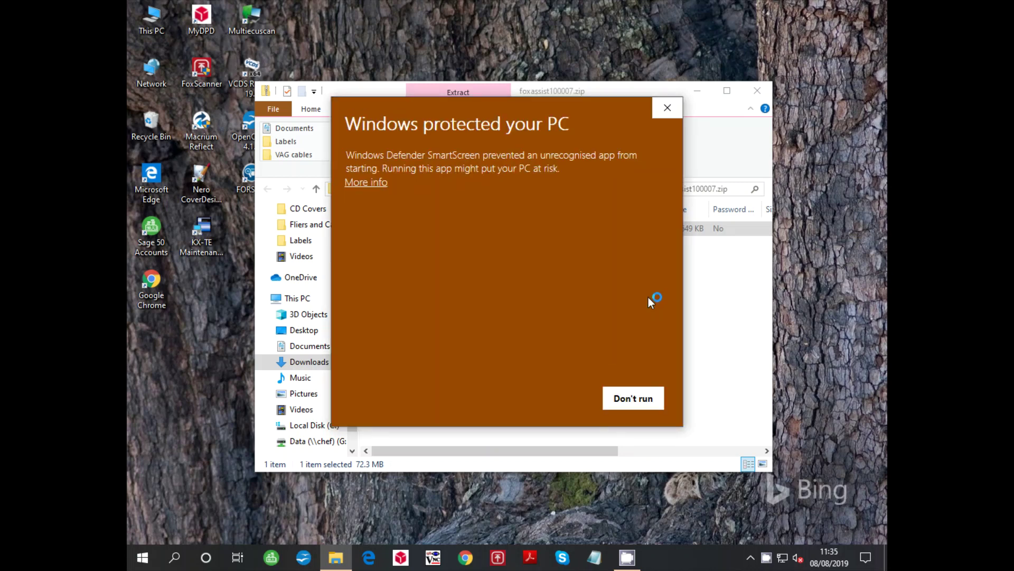
{"action": "left_click", "coordinate": [375, 181]}
{"action": "left_click", "coordinate": [537, 400]}
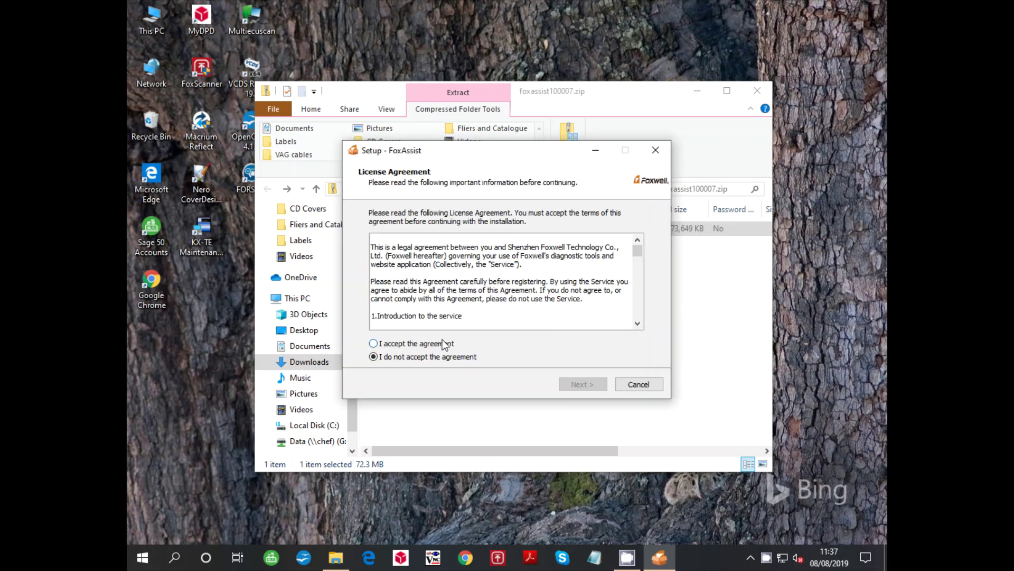
- Accept the licence and install FoxAssist with the default install and Start Menu folders
{"action": "left_click", "coordinate": [442, 341]}
{"action": "left_click", "coordinate": [593, 383]}
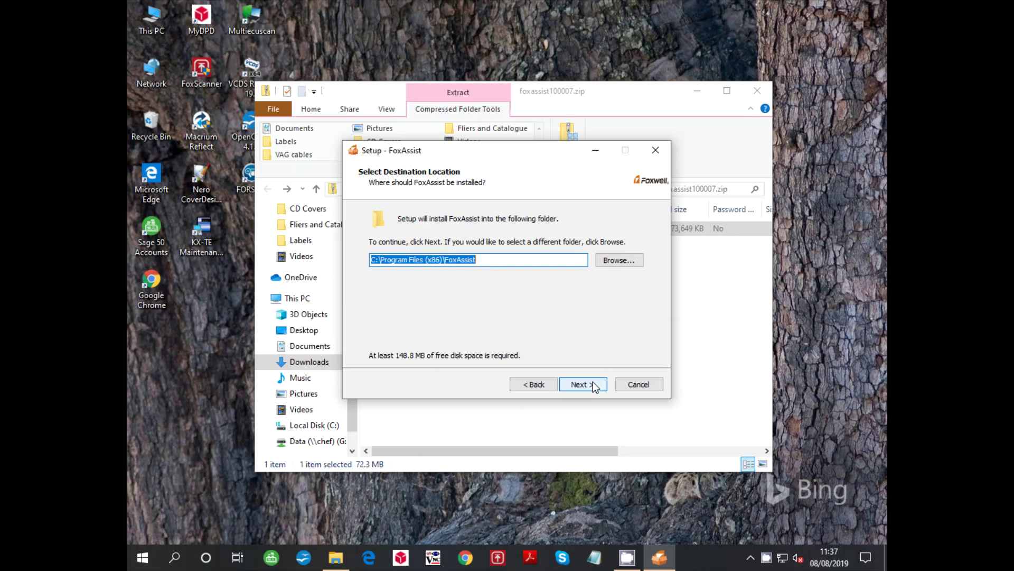
{"action": "left_click", "coordinate": [591, 385]}
{"action": "left_click", "coordinate": [591, 386]}
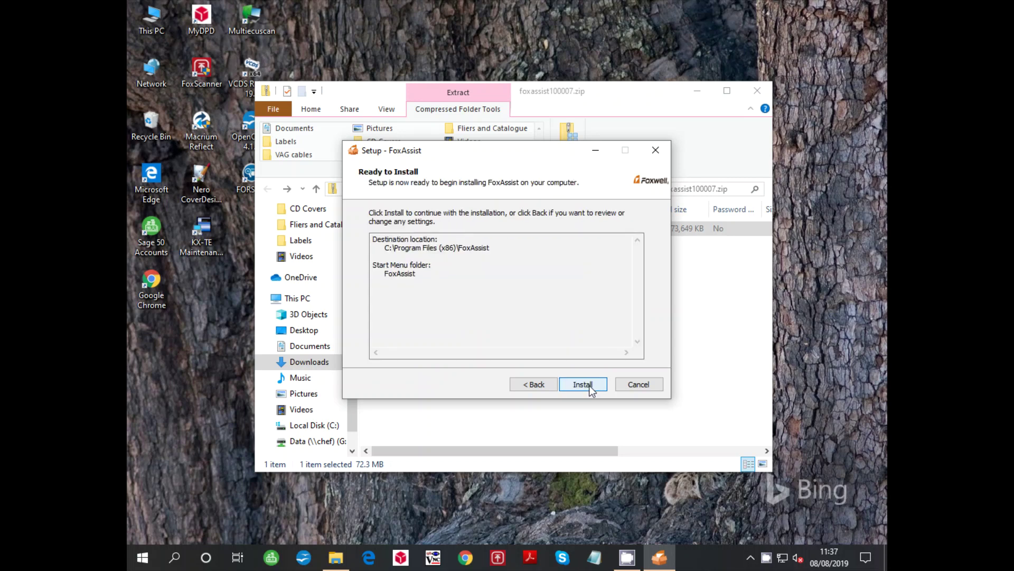
{"action": "left_click", "coordinate": [589, 387]}
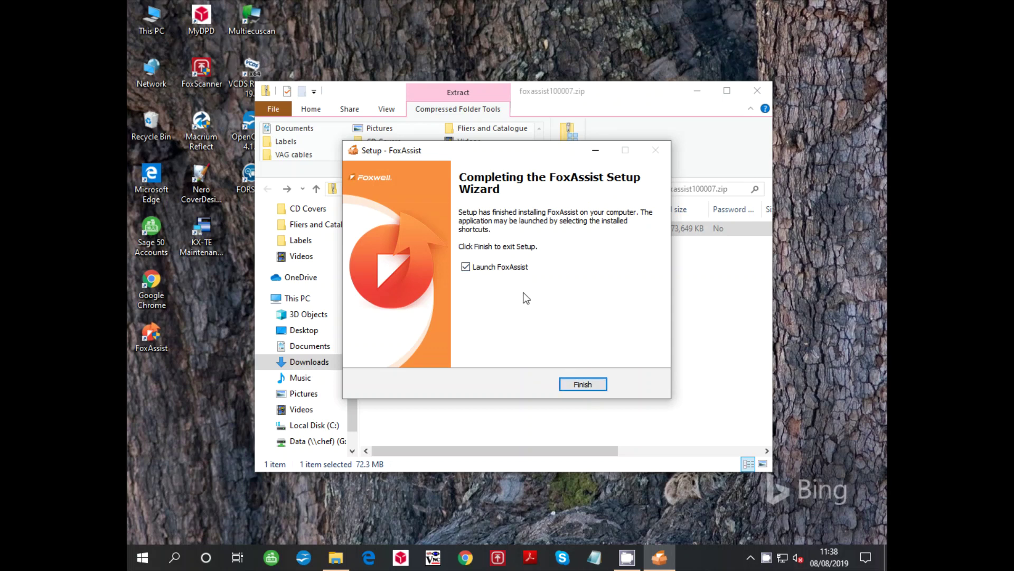
- Finish setup to launch FoxAssist and bring up its new-account registration form
{"action": "left_click", "coordinate": [573, 385]}
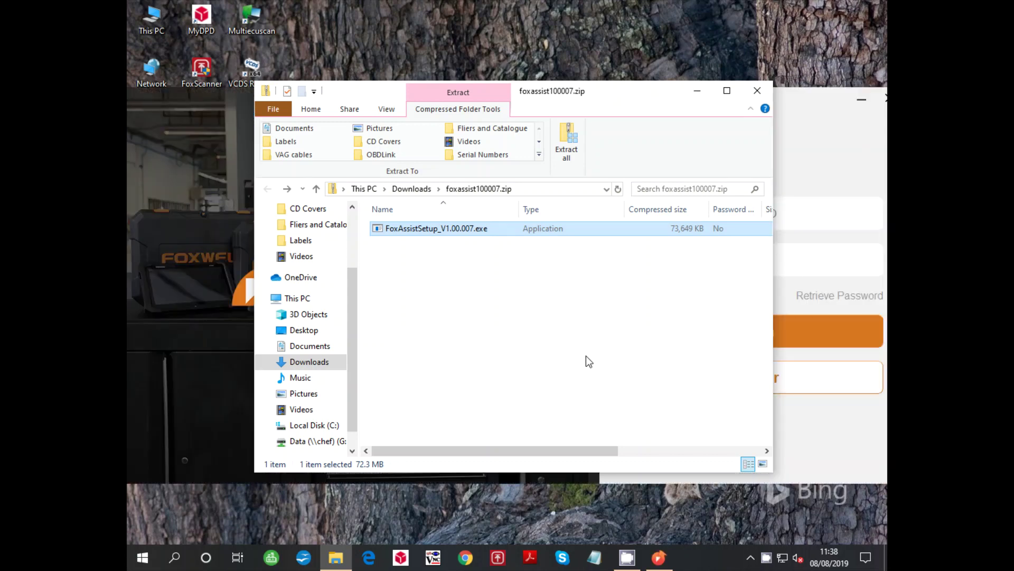
{"action": "left_click", "coordinate": [791, 135]}
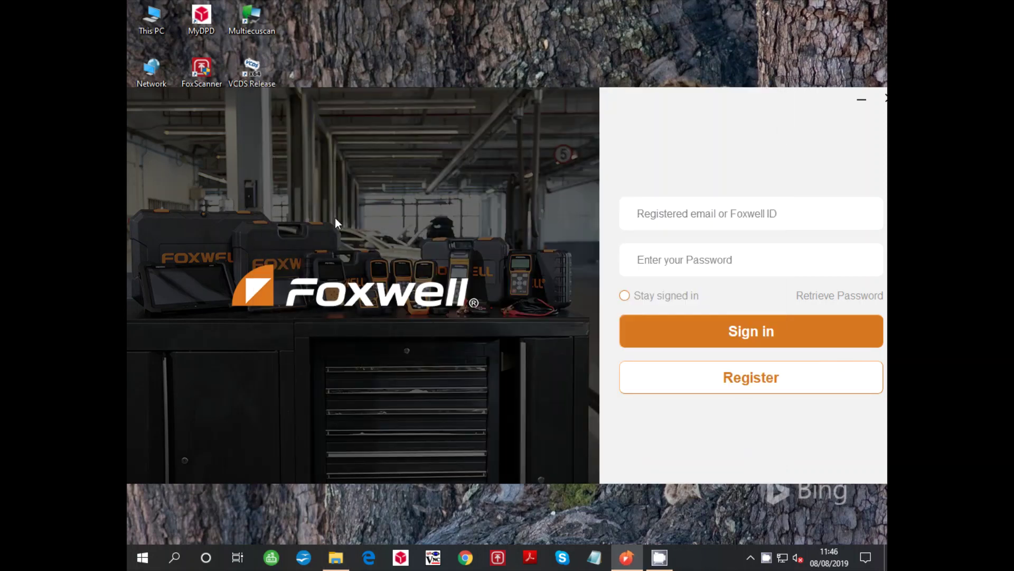
{"action": "left_click", "coordinate": [633, 372]}
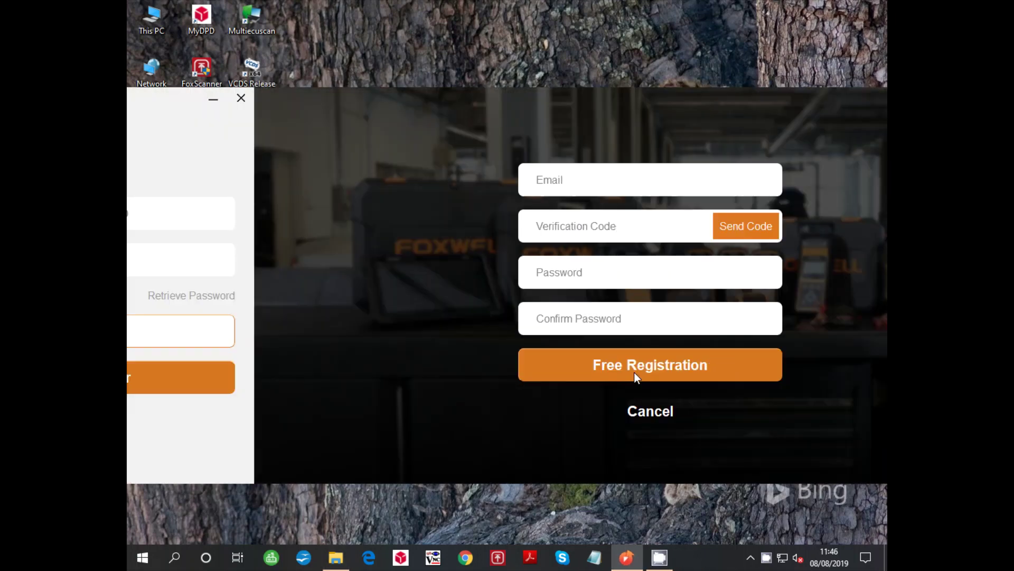
- Enter the account e-mail address and a password, repeating it in Confirm Password
{"action": "left_click", "coordinate": [512, 183]}
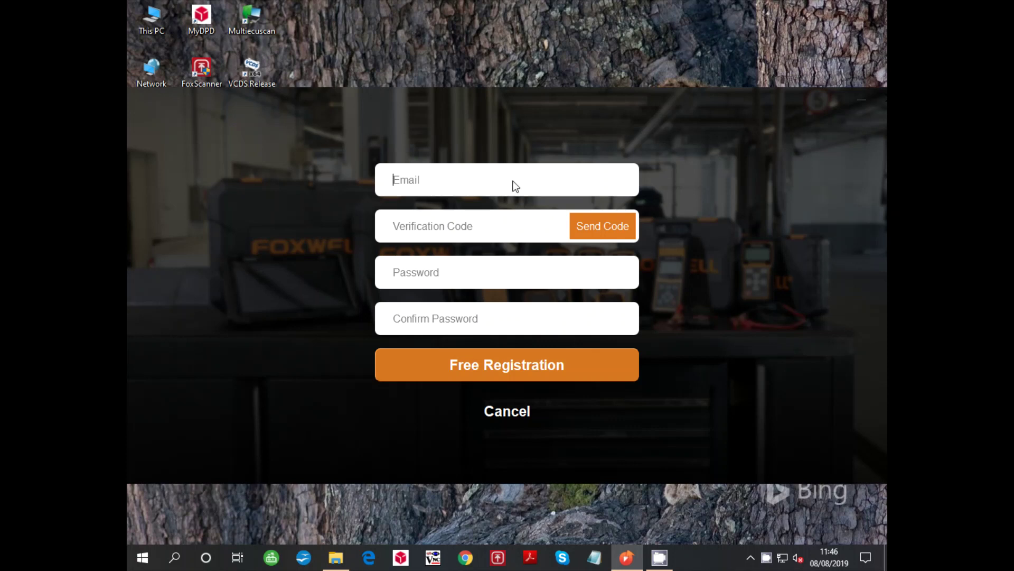
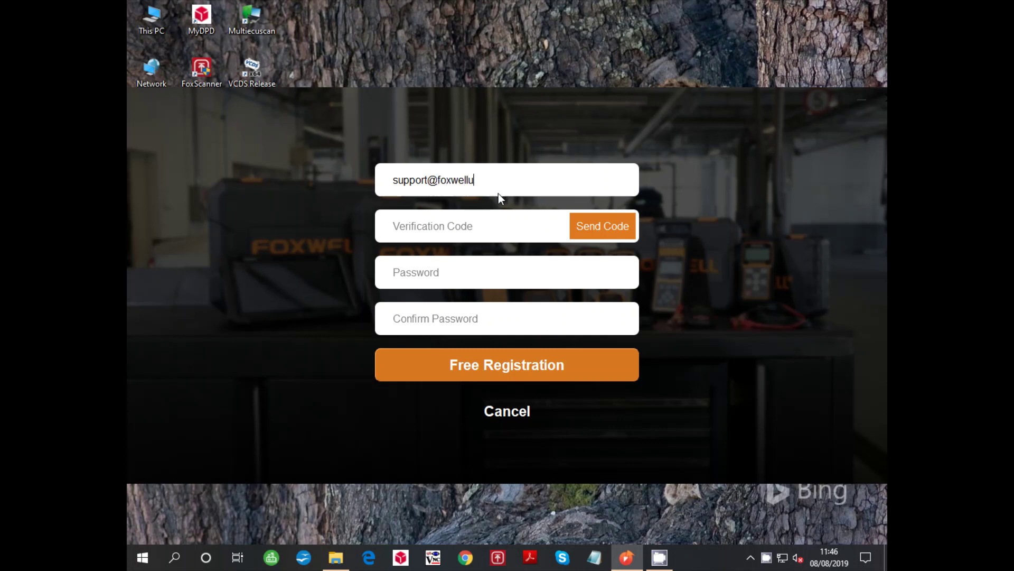
{"action": "left_click", "coordinate": [457, 279]}
{"action": "type", "text": "*********"}
{"action": "key", "text": "Tab"}
{"action": "type", "text": "***"}
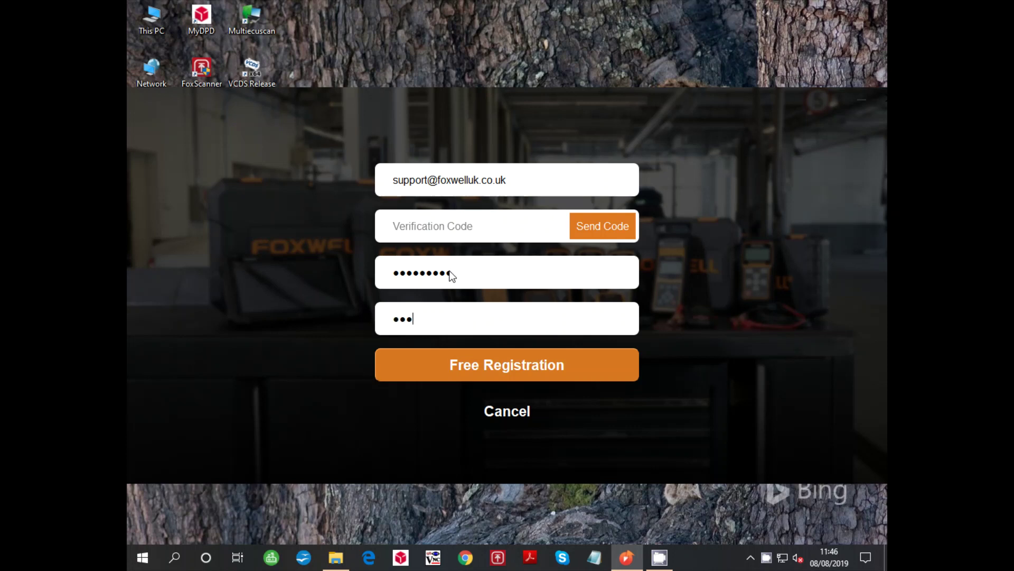
{"action": "type", "text": "******"}
- Request a verification code, enter the emailed code and submit the free registration
{"action": "left_click", "coordinate": [581, 227]}
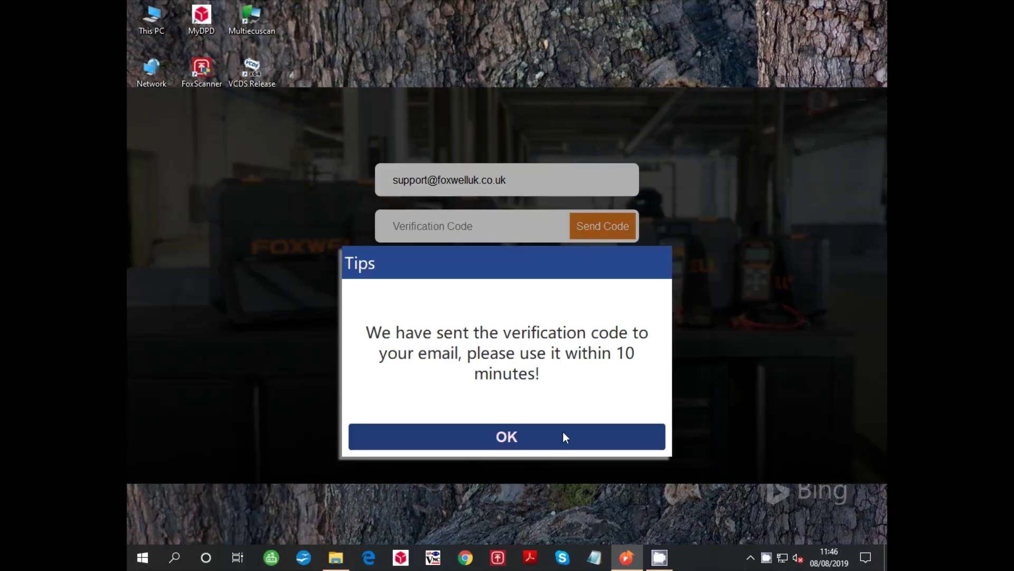
{"action": "left_click", "coordinate": [544, 436]}
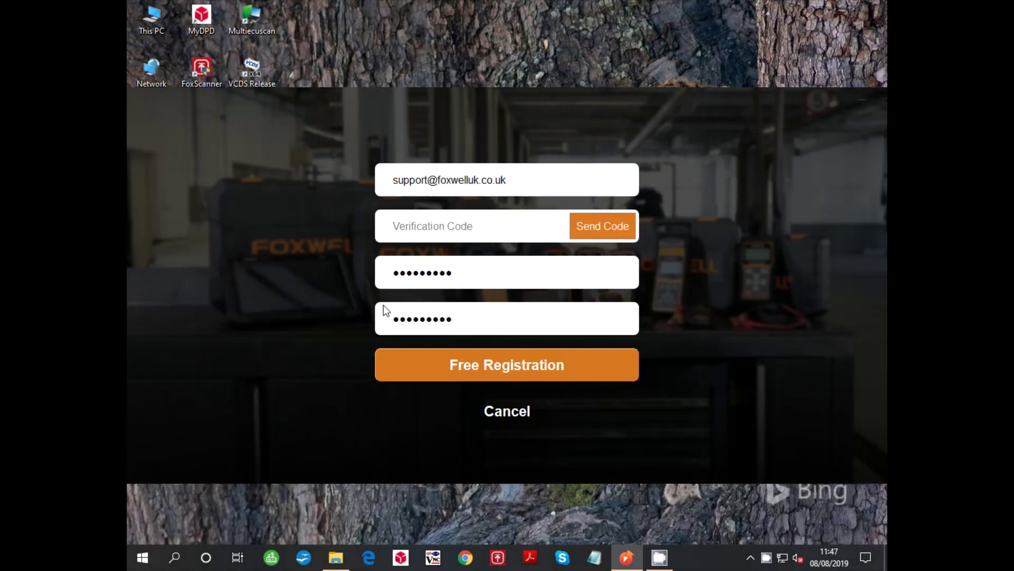
{"action": "left_click", "coordinate": [490, 363]}
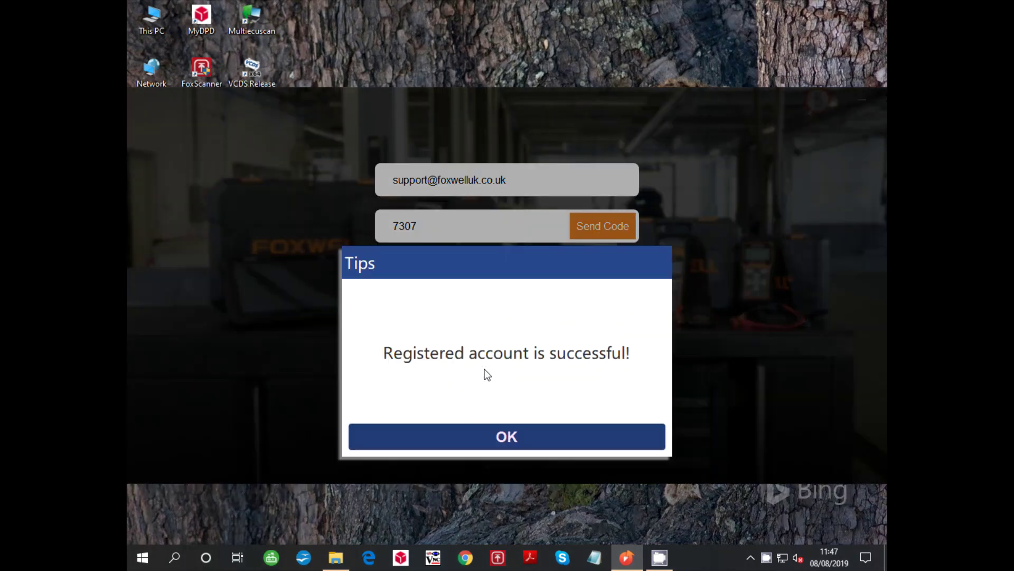
- Dismiss the success tip, enter the registered e-mail and password, and tick Stay signed in
{"action": "left_click", "coordinate": [523, 443]}
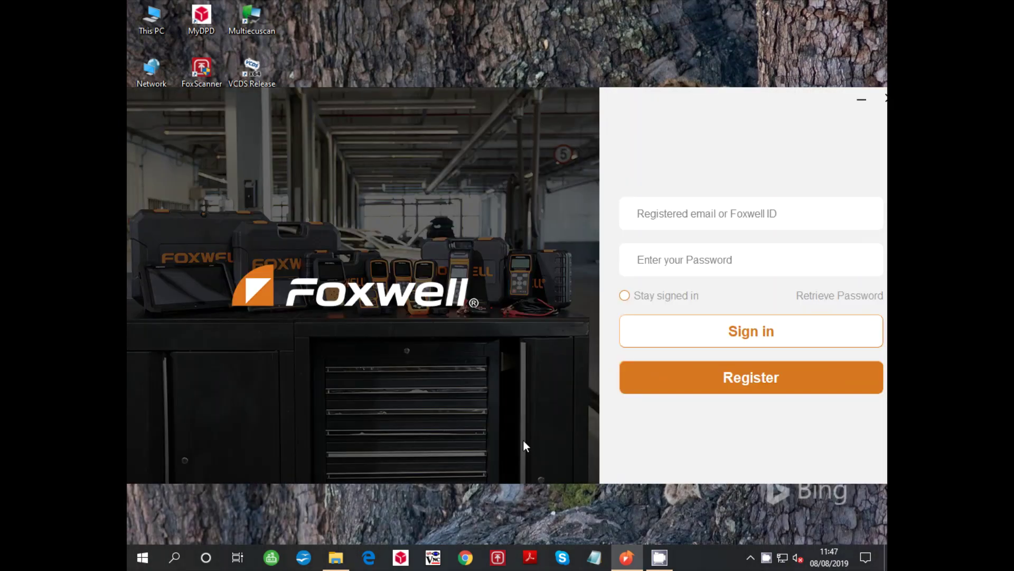
{"action": "left_click", "coordinate": [659, 212]}
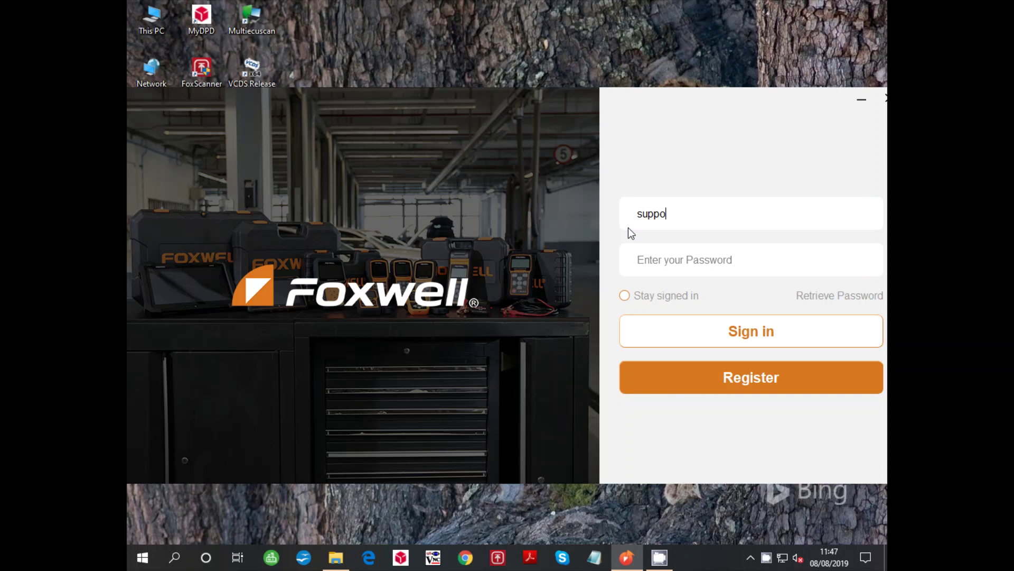
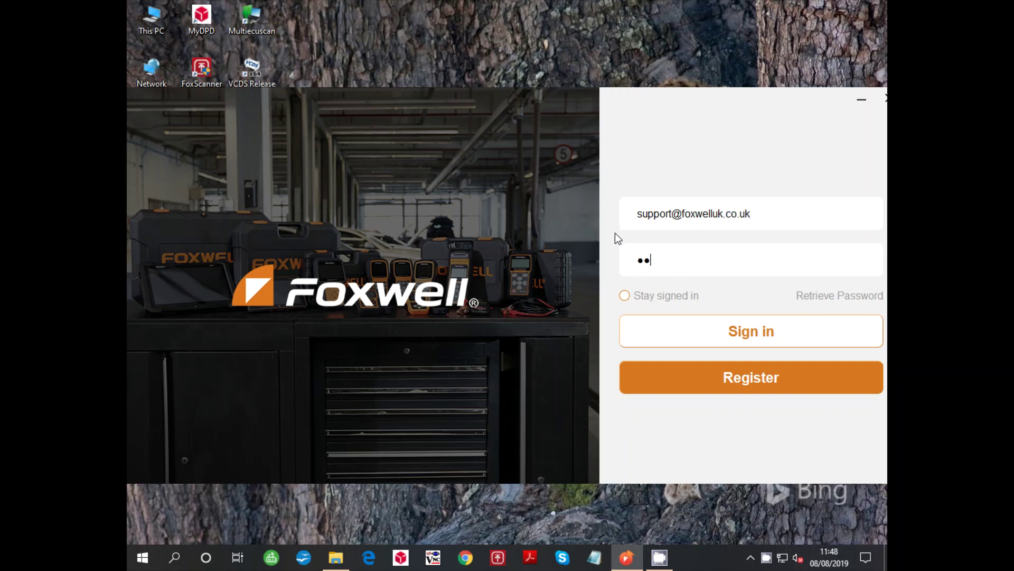
{"action": "type", "text": "•••••"}
{"action": "left_click", "coordinate": [629, 303]}
- Sign in to the Foxwell account to reach the Download page
{"action": "left_click", "coordinate": [701, 338]}
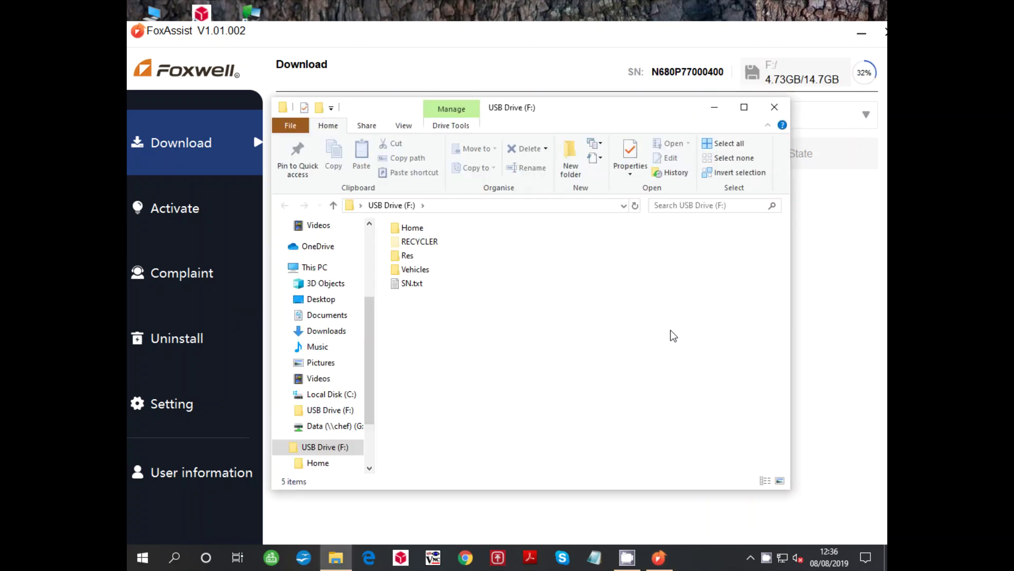
- Activate the NT680Pro tool using its auto-filled serial number on FoxAssist's Activate page
{"action": "left_click", "coordinate": [560, 40]}
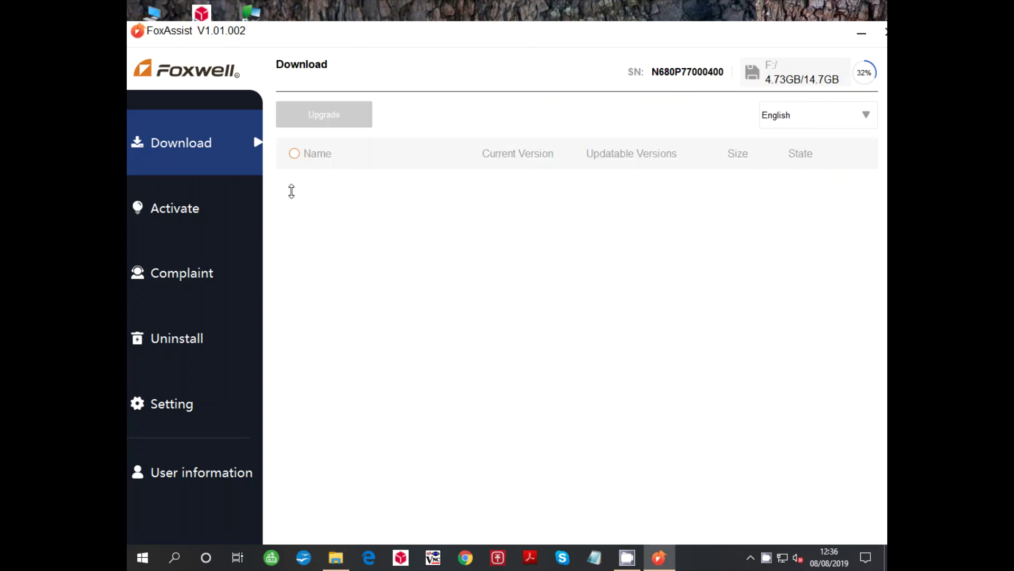
{"action": "left_click", "coordinate": [195, 208]}
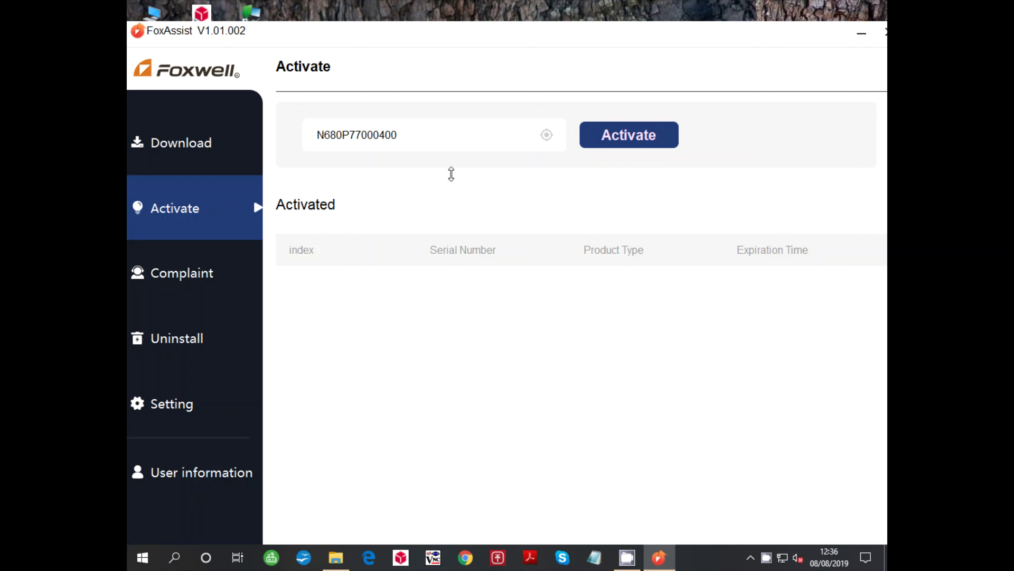
{"action": "left_click", "coordinate": [610, 137]}
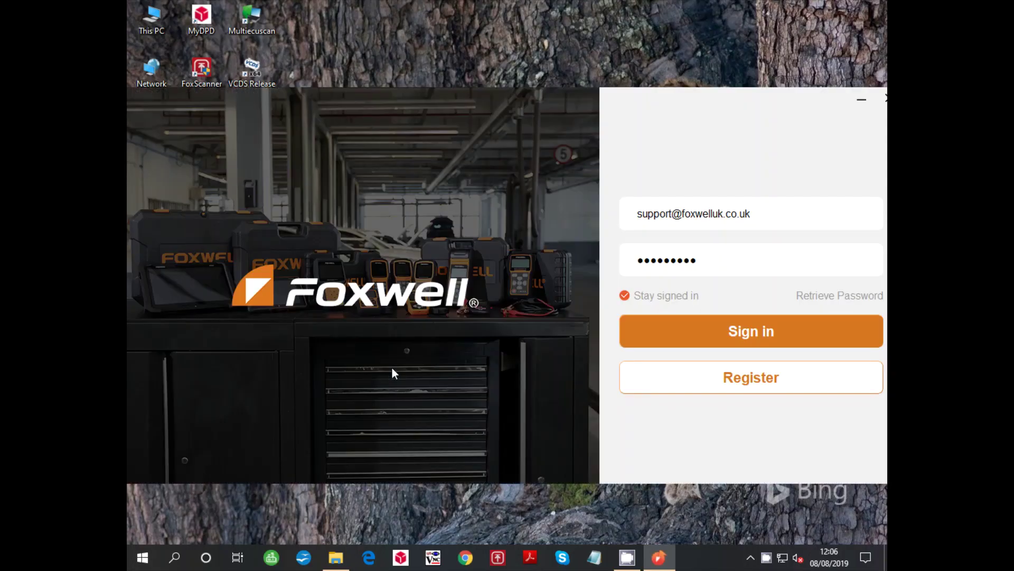
- Sign in to FoxAssist with the saved account email and password
{"action": "left_click", "coordinate": [709, 337]}
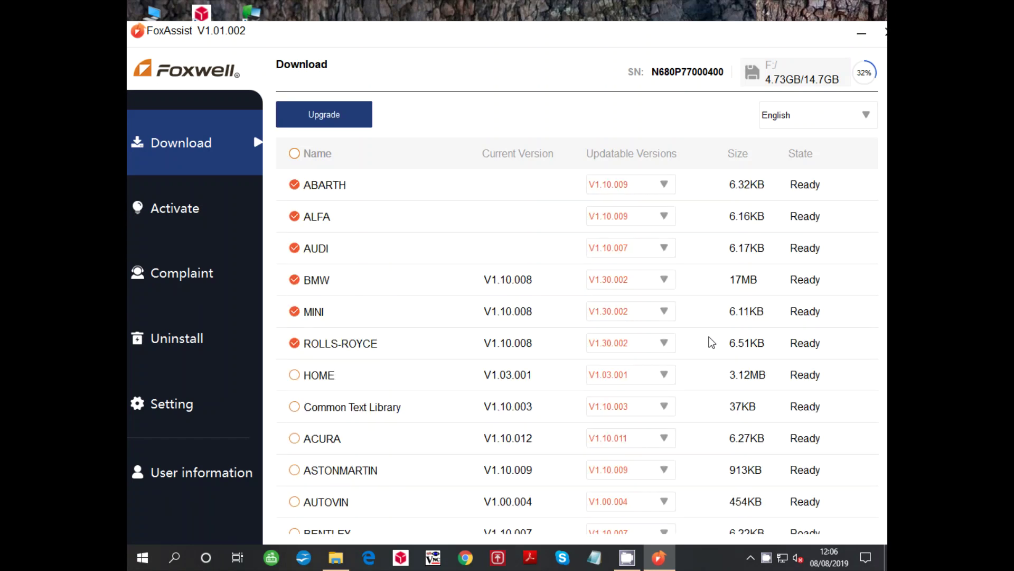
- Run Upgrade to download and install the six ticked vehicle software packages
{"action": "left_click", "coordinate": [337, 118]}
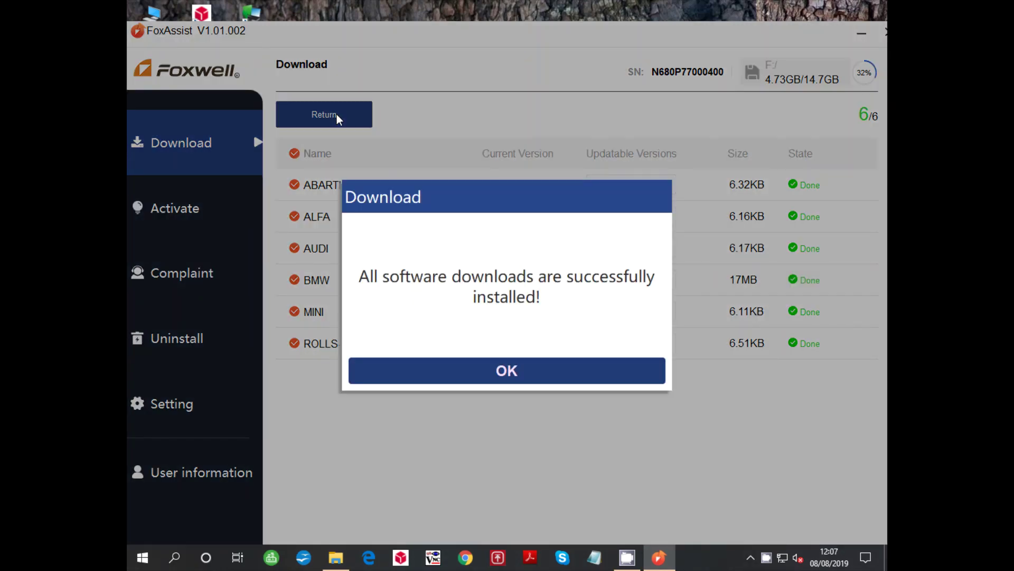
- Dismiss the success message, return the scan tool to its Main Menu, and close FoxAssist
{"action": "left_click", "coordinate": [503, 371]}
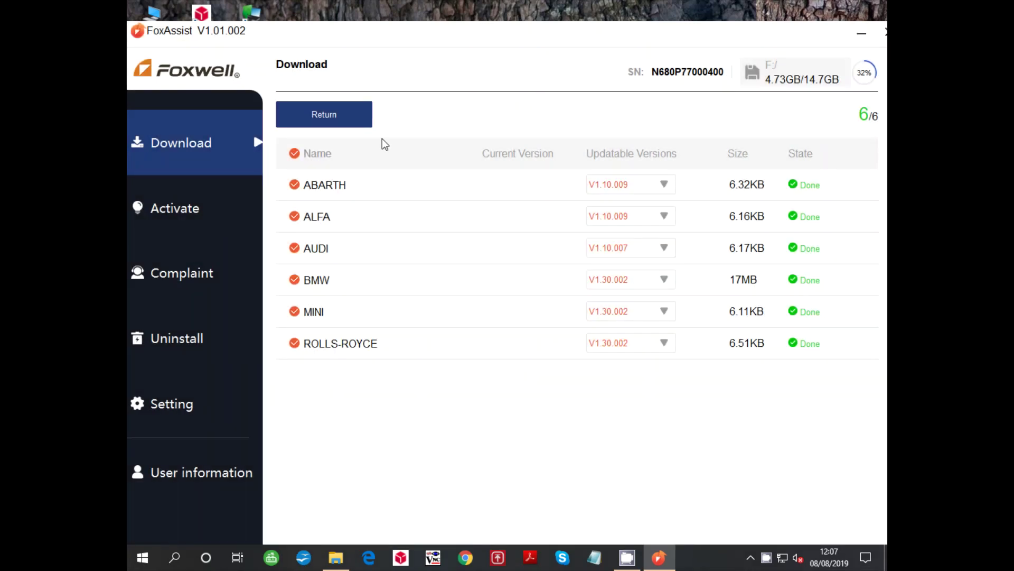
{"action": "left_click", "coordinate": [368, 123]}
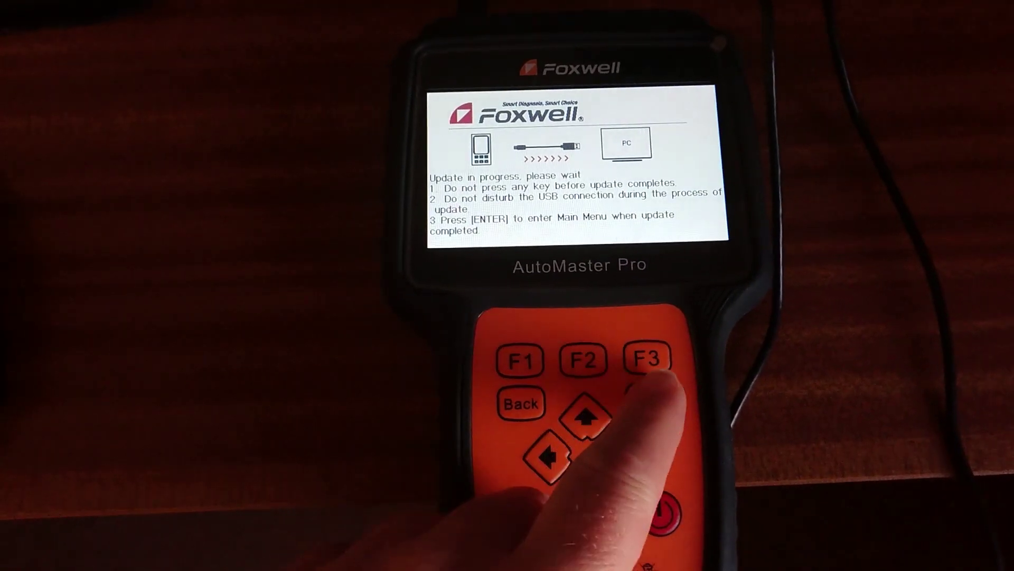
{"action": "key", "text": "Return"}
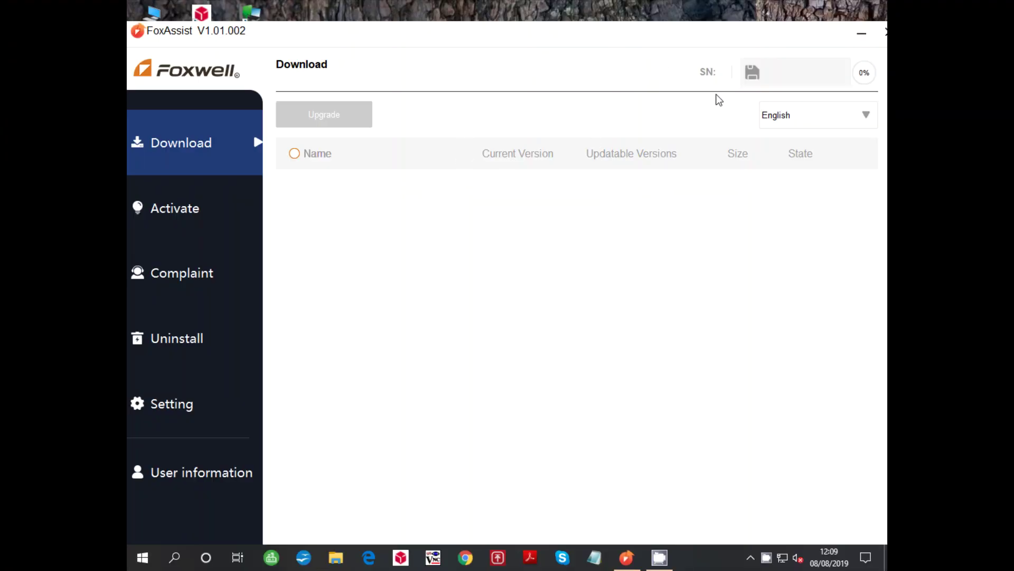
{"action": "left_click", "coordinate": [883, 35]}
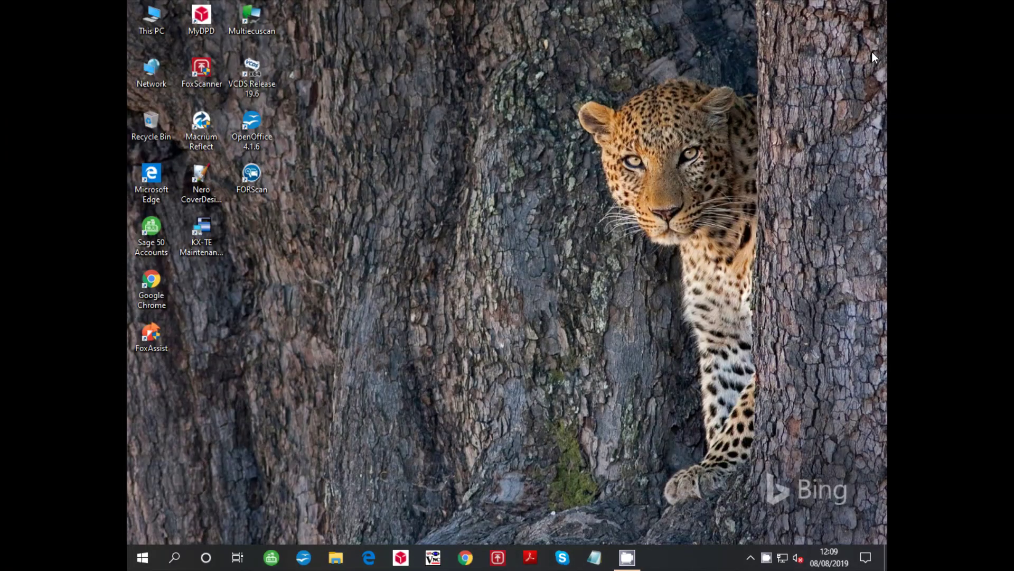